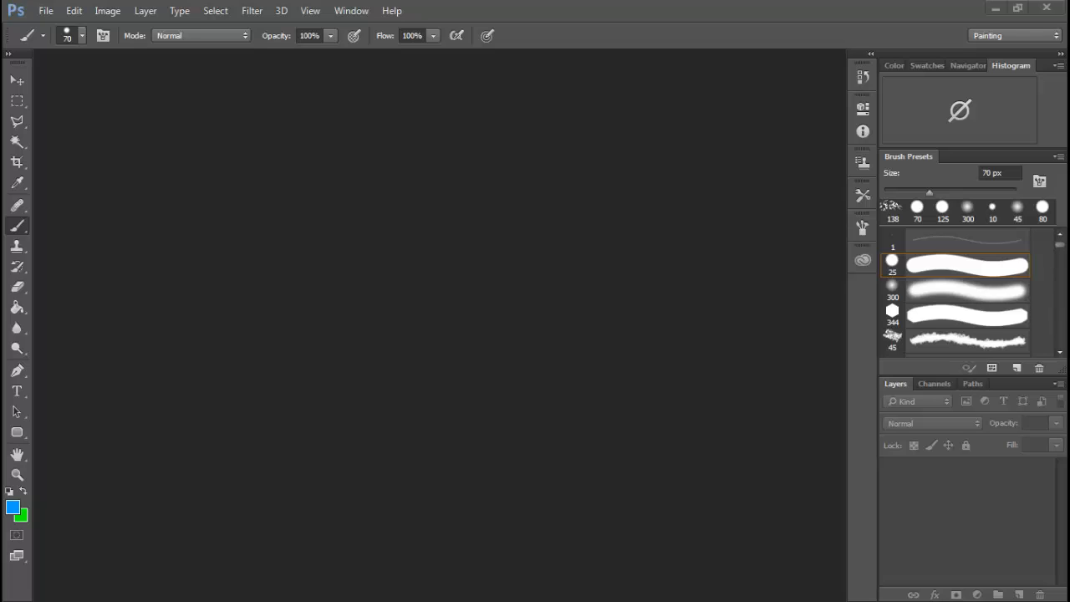
Step: Arrange the floating Quixel launcher bar and the NDO panel one above the other beside the canvas area
drag(103, 228, 125, 144)
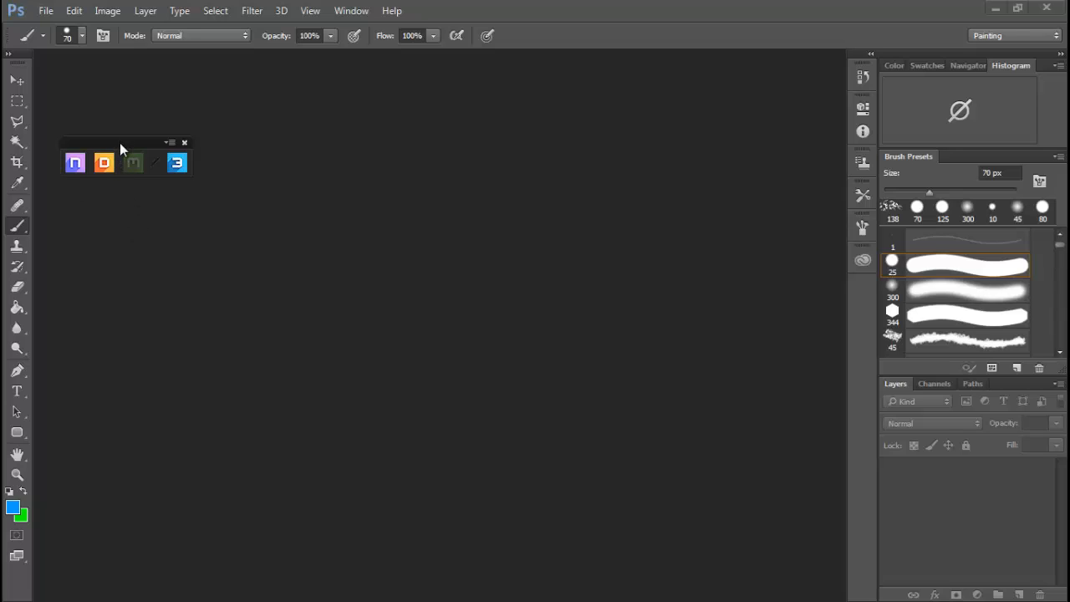
drag(119, 142, 114, 121)
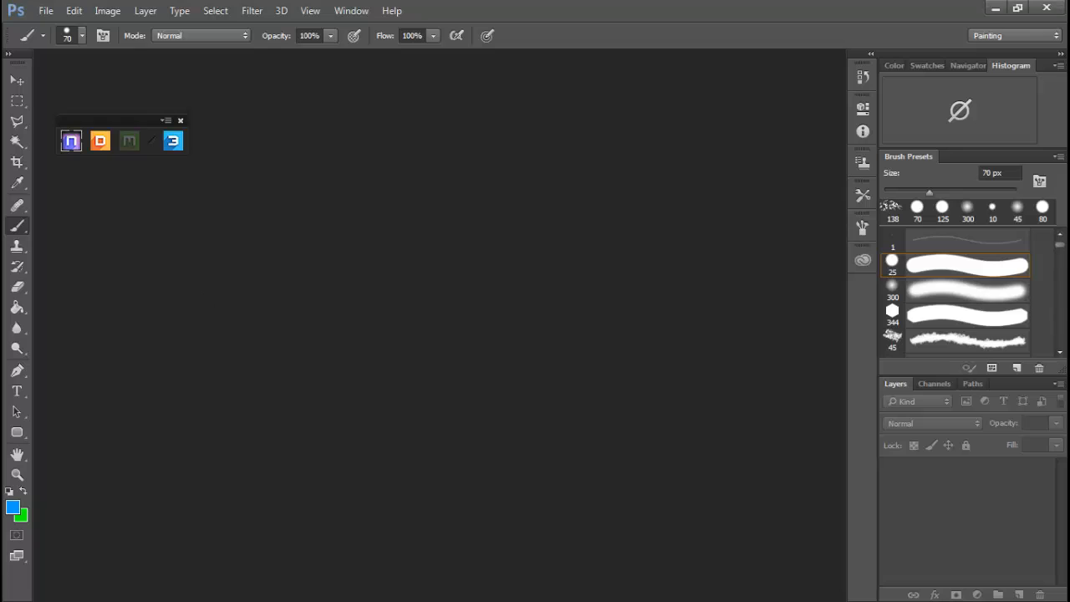
drag(146, 232, 145, 196)
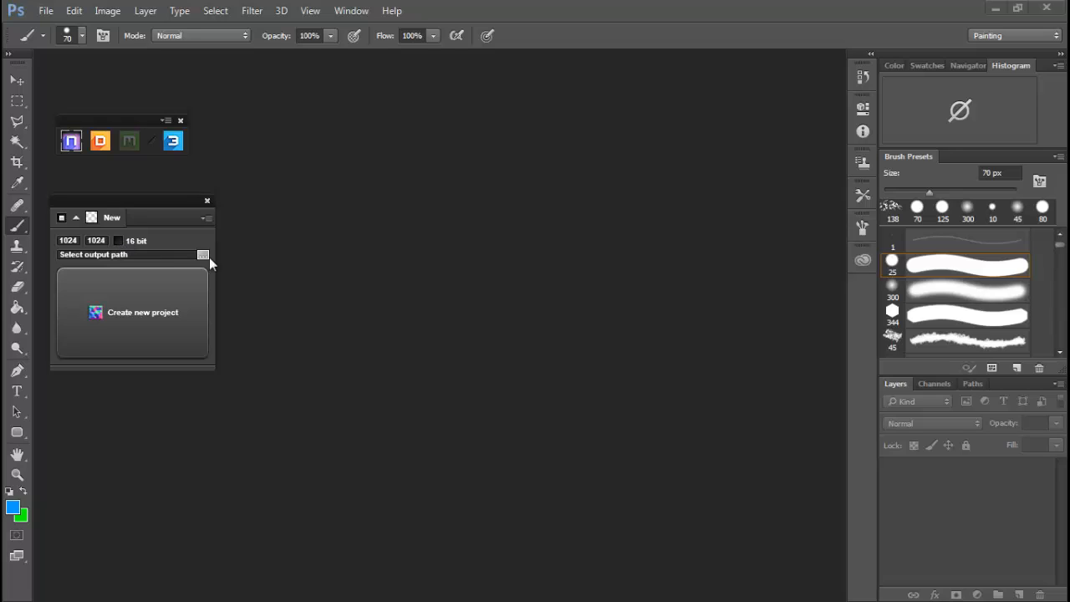
Step: Create a new 1024 × 1024 NDO project with 16 bit off and close the resulting normal.psd
click(143, 313)
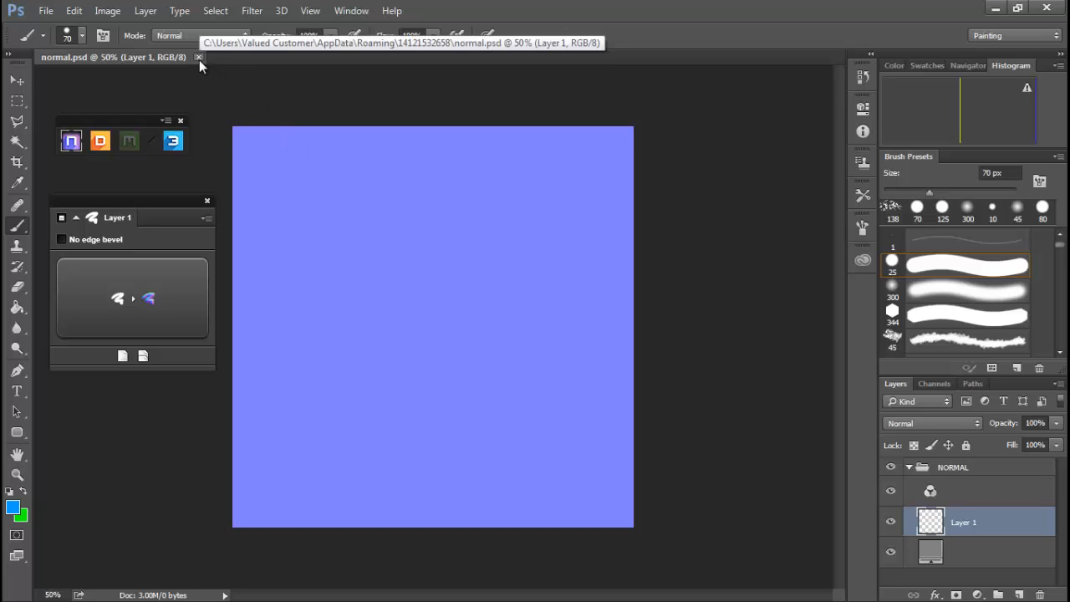
click(198, 56)
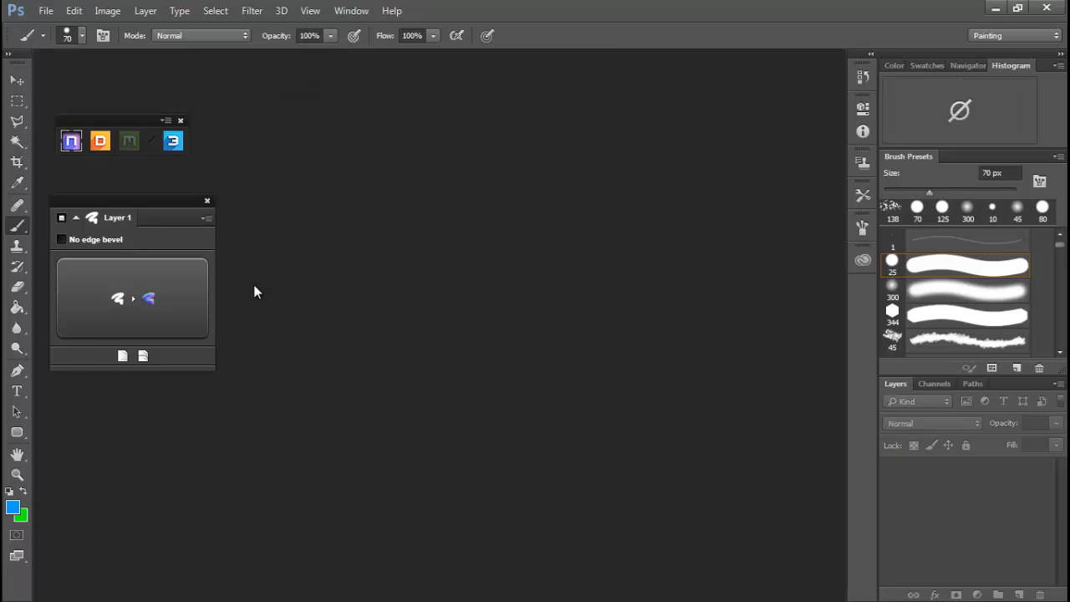
Step: Create a blank document with the preset settings and convert its empty Layer 1 to a normal map with NDO
click(50, 12)
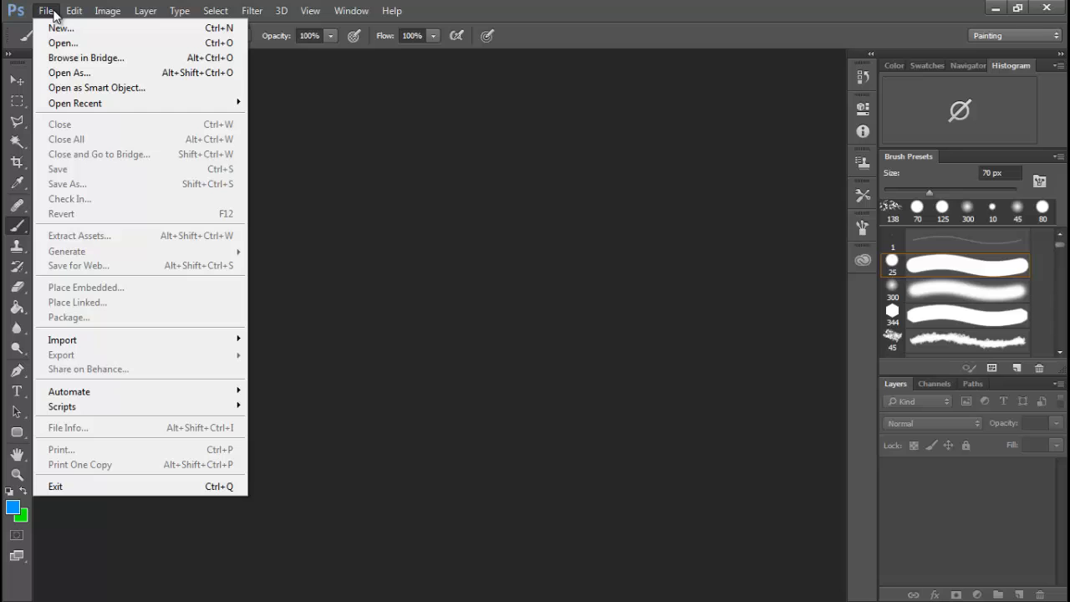
click(61, 29)
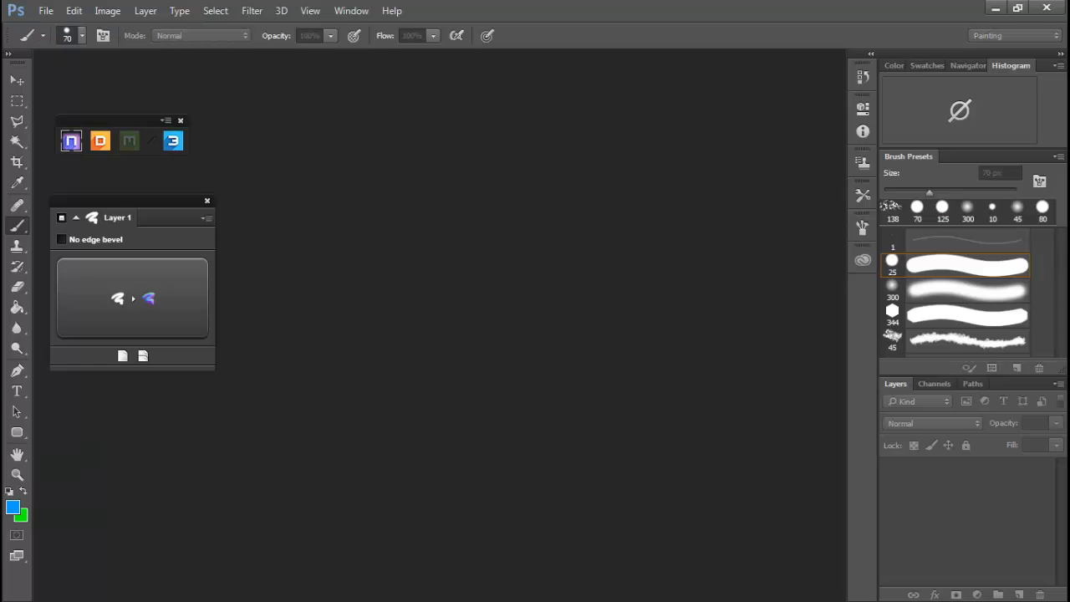
key(Return)
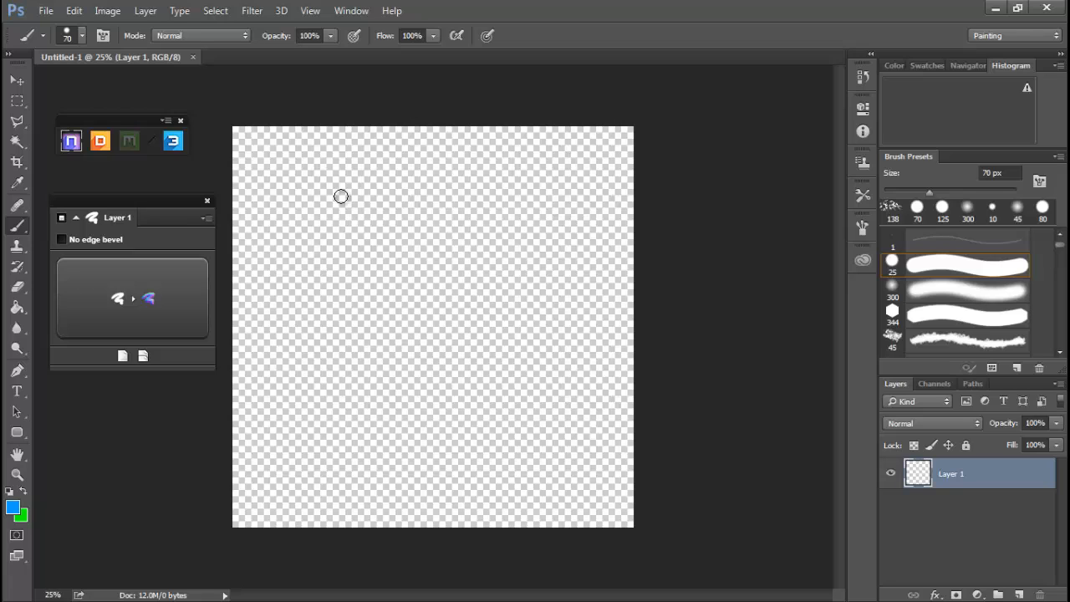
click(150, 295)
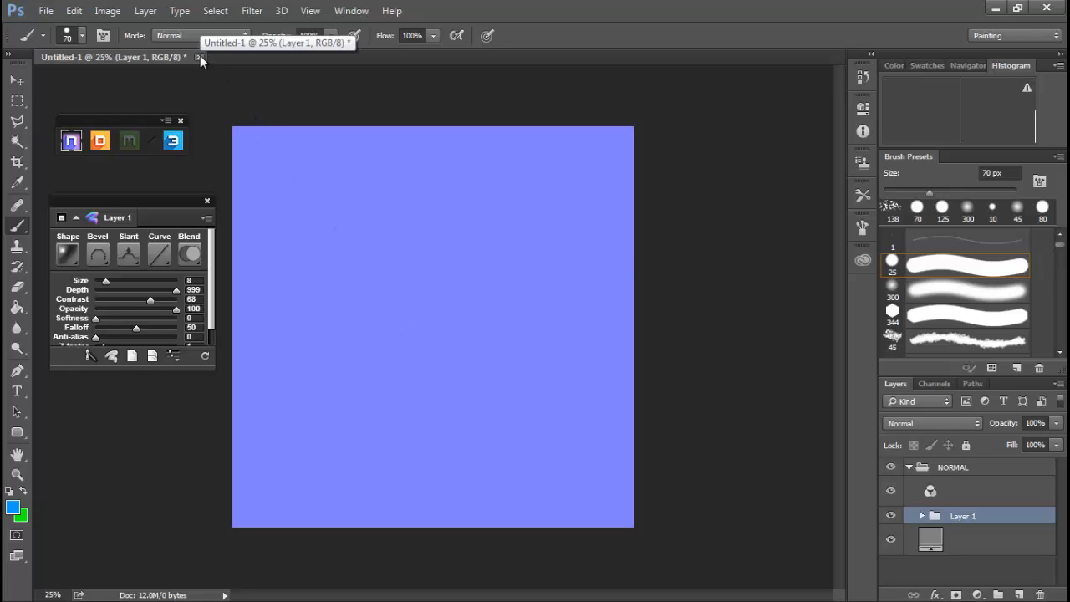
Step: Close the converted Untitled-1 document without saving and create another blank document
click(199, 56)
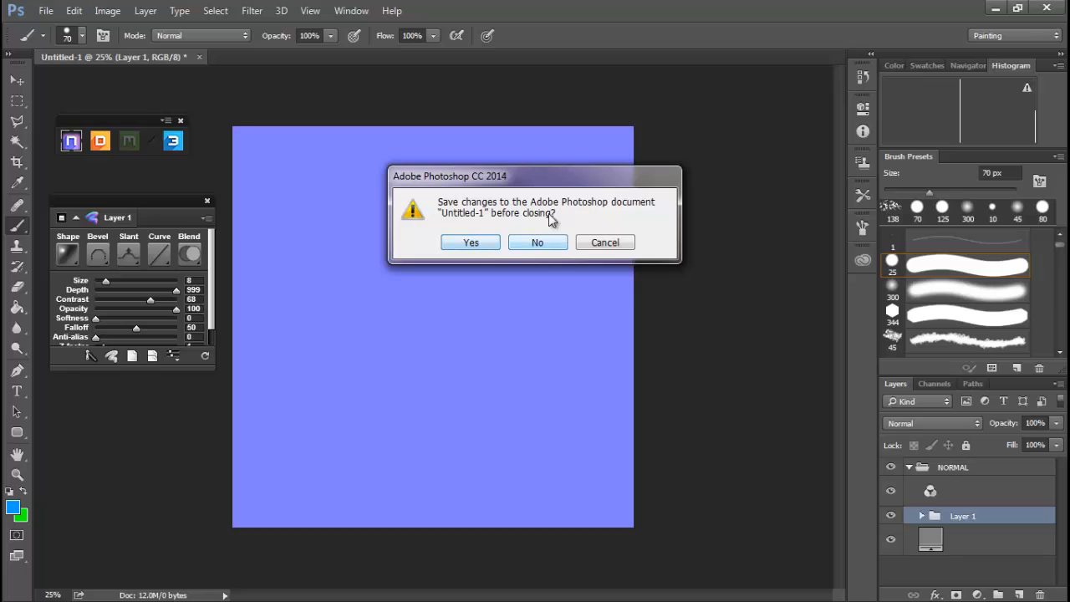
click(544, 244)
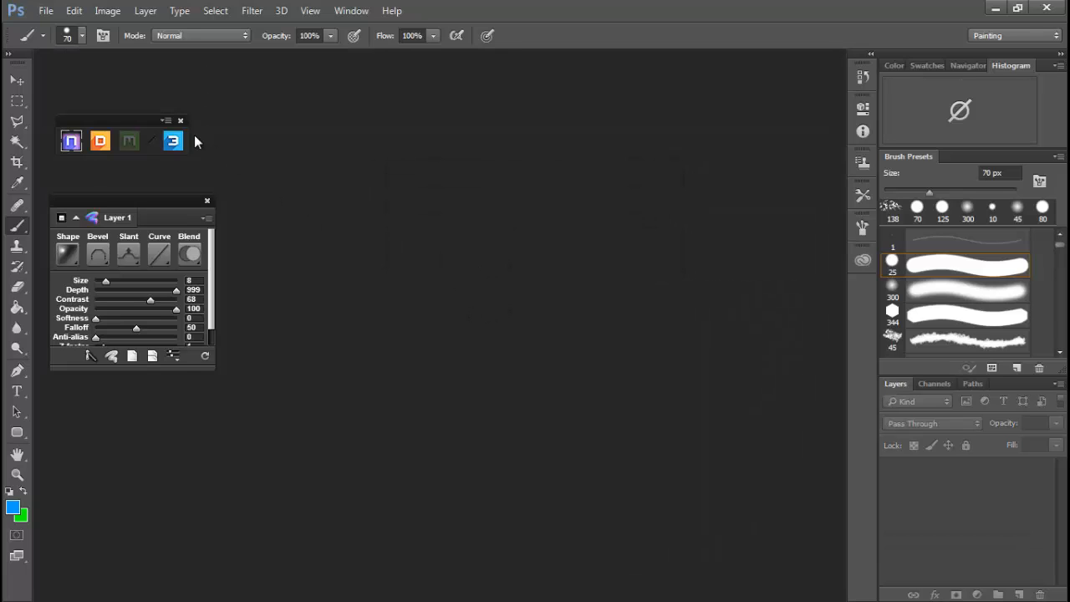
click(42, 12)
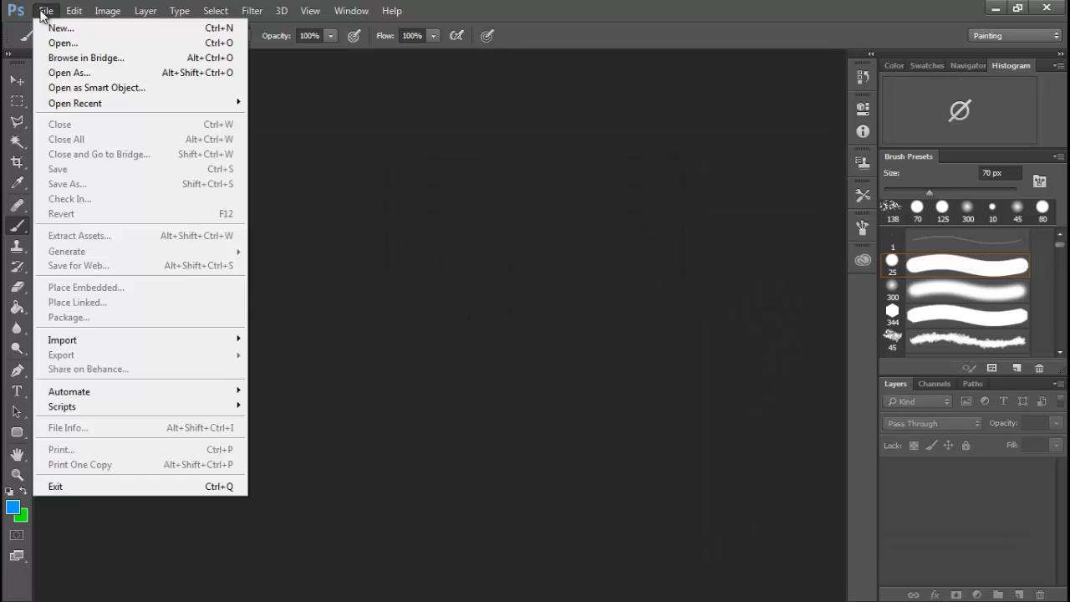
click(55, 29)
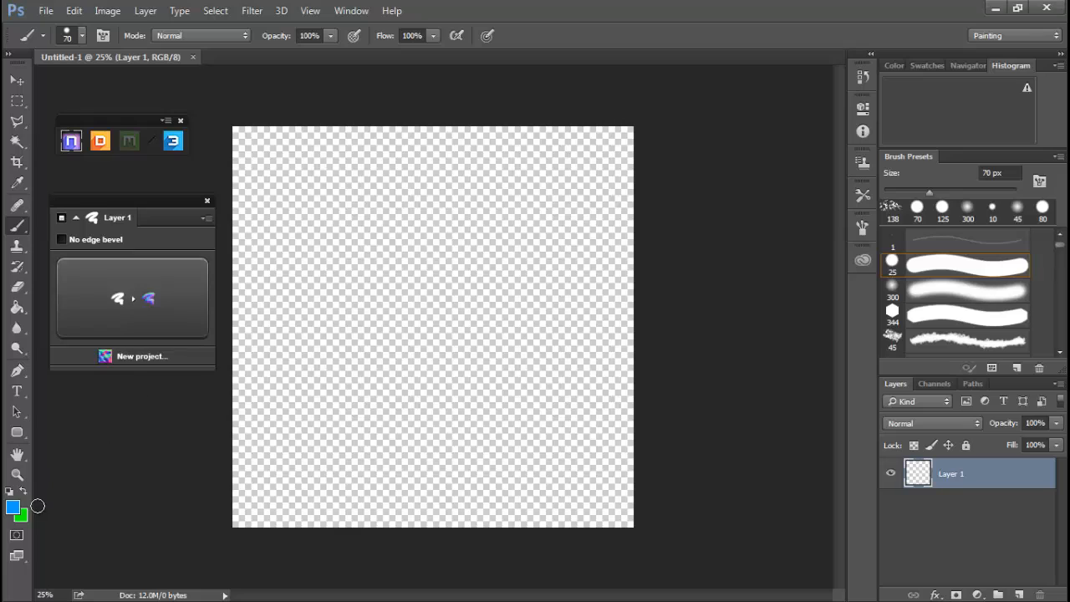
Step: Reset the colors to black and white and fill Layer 1 with white using the Paint Bucket tool
key(d)
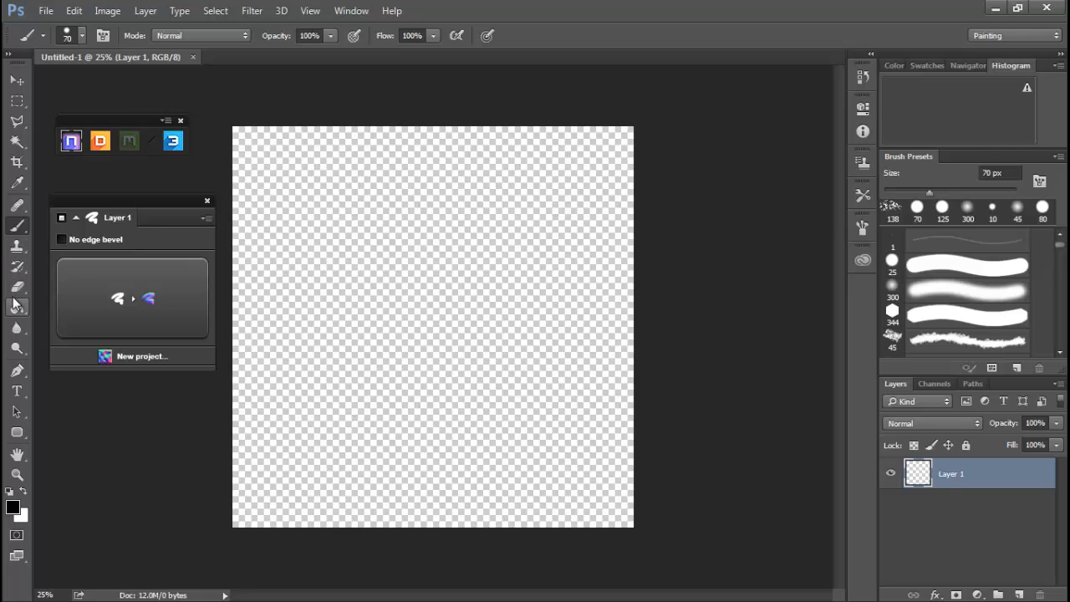
click(17, 308)
key(x)
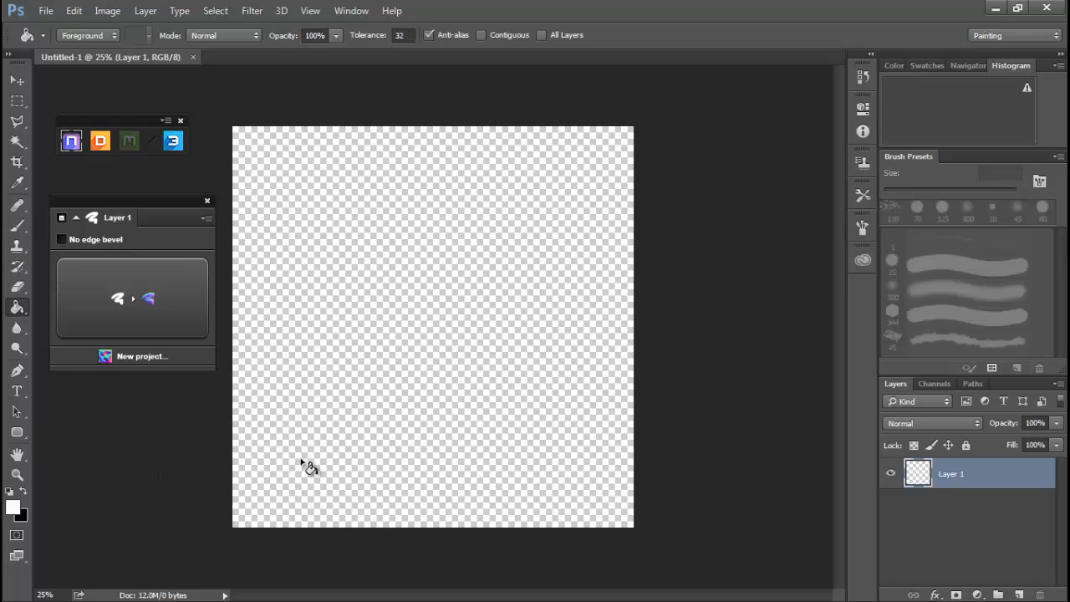
click(441, 324)
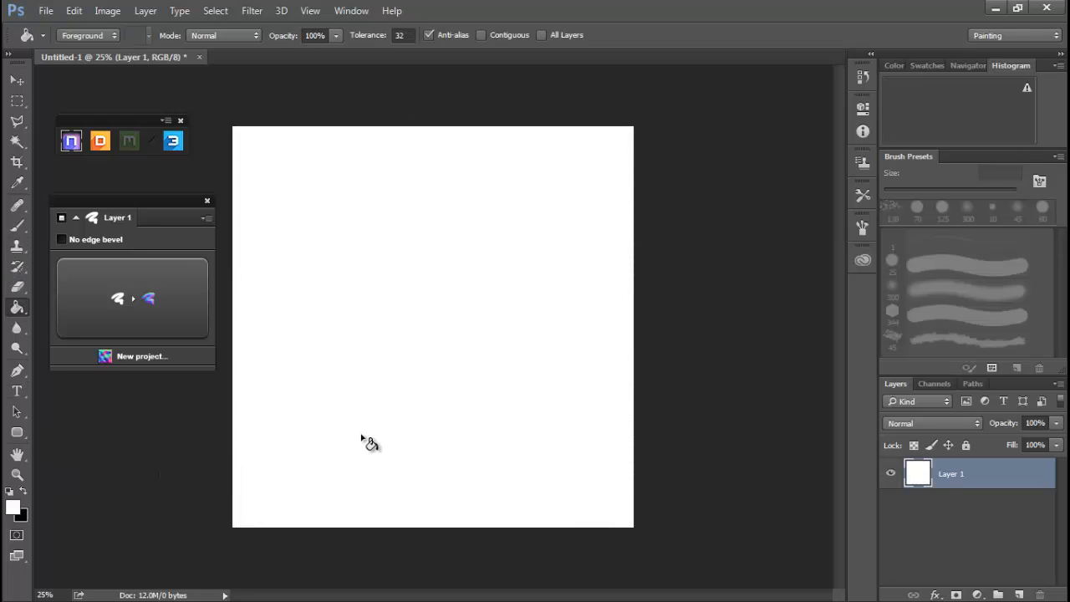
Step: Paint a black square outline just inside the canvas edges with the 70 px brush
click(17, 226)
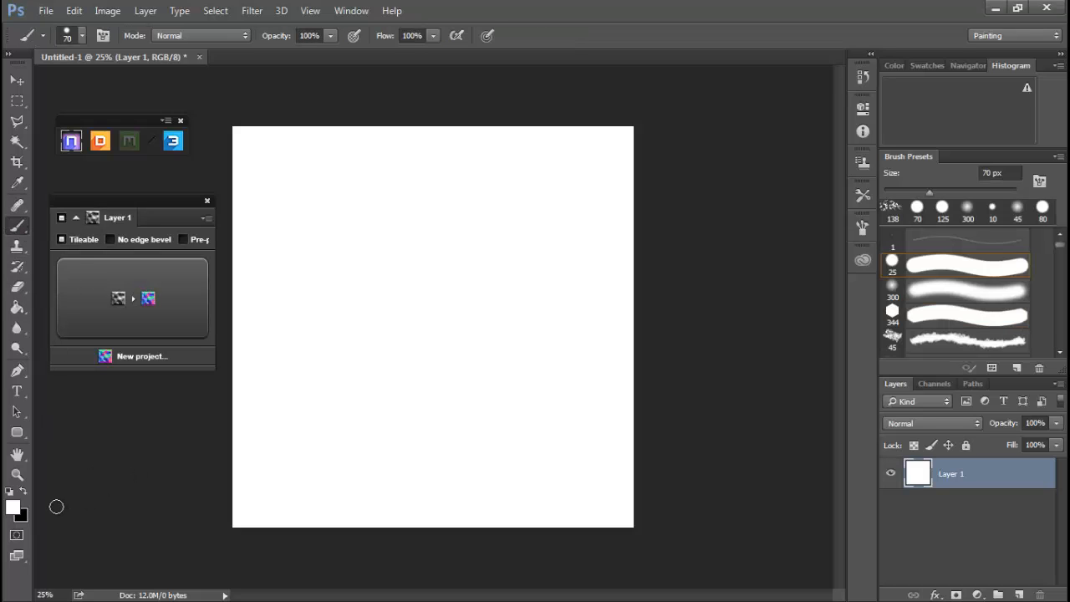
key(x)
mouse_move(268, 166)
mouse_down()
mouse_move(267, 490)
mouse_move(591, 493)
mouse_move(603, 169)
mouse_move(269, 159)
mouse_up()
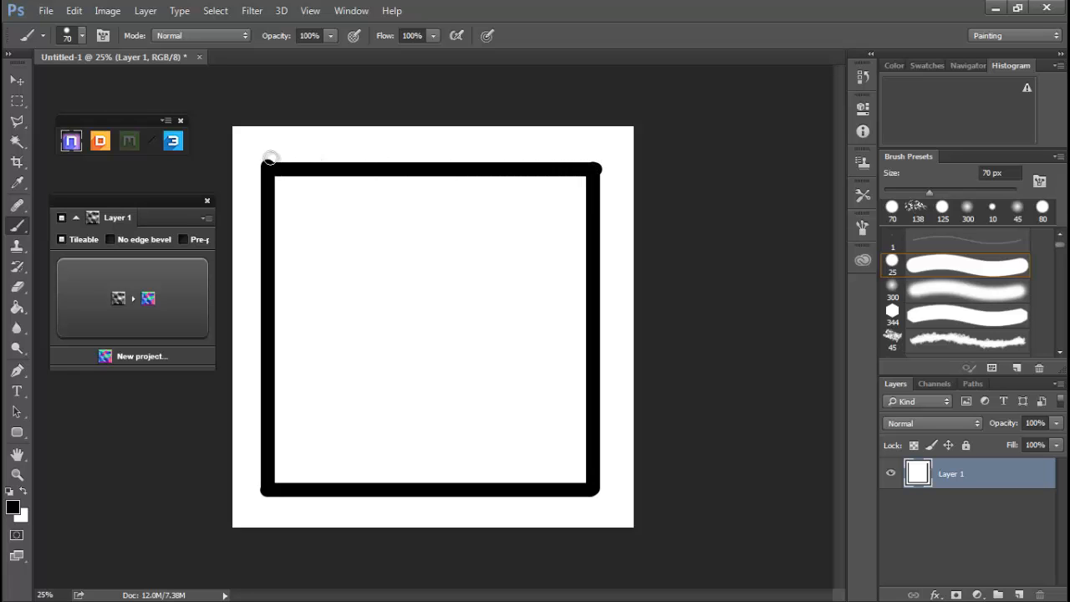
Step: Convert the painted square layer to a normal map with NDO and close the document without saving
click(161, 300)
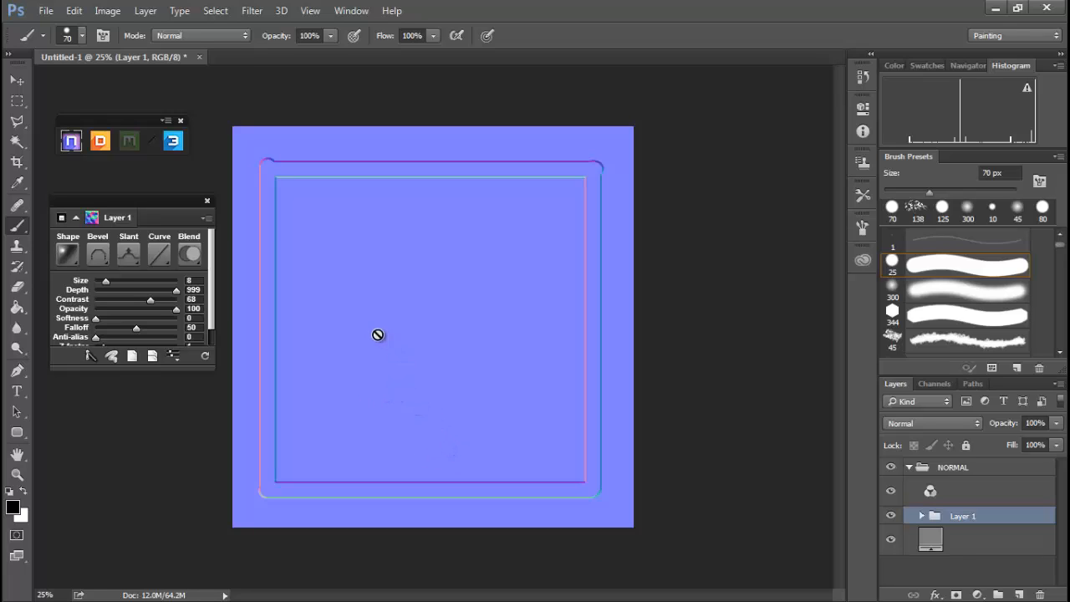
click(199, 57)
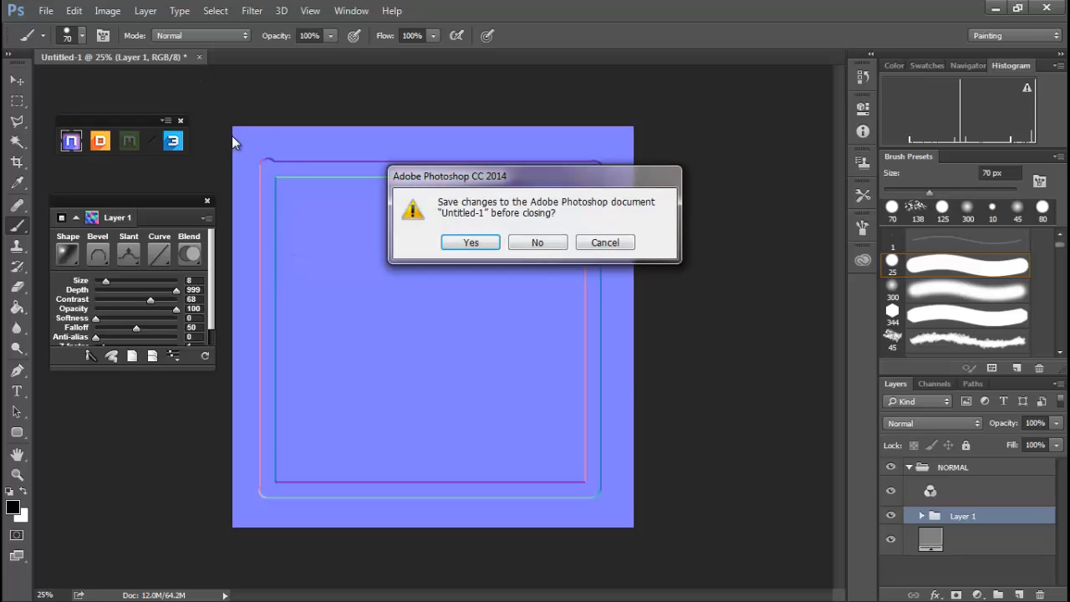
click(539, 242)
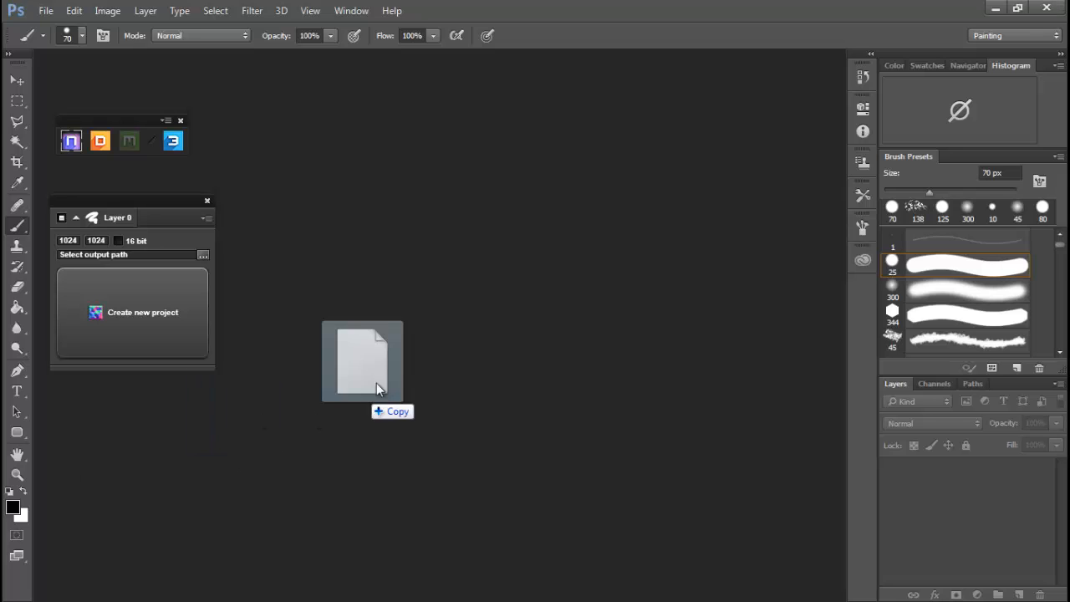
Step: Open the Brick_AncientWall_1k_d.tga texture and convert its Background layer to a tileable normal map with NDO
drag(375, 387, 334, 332)
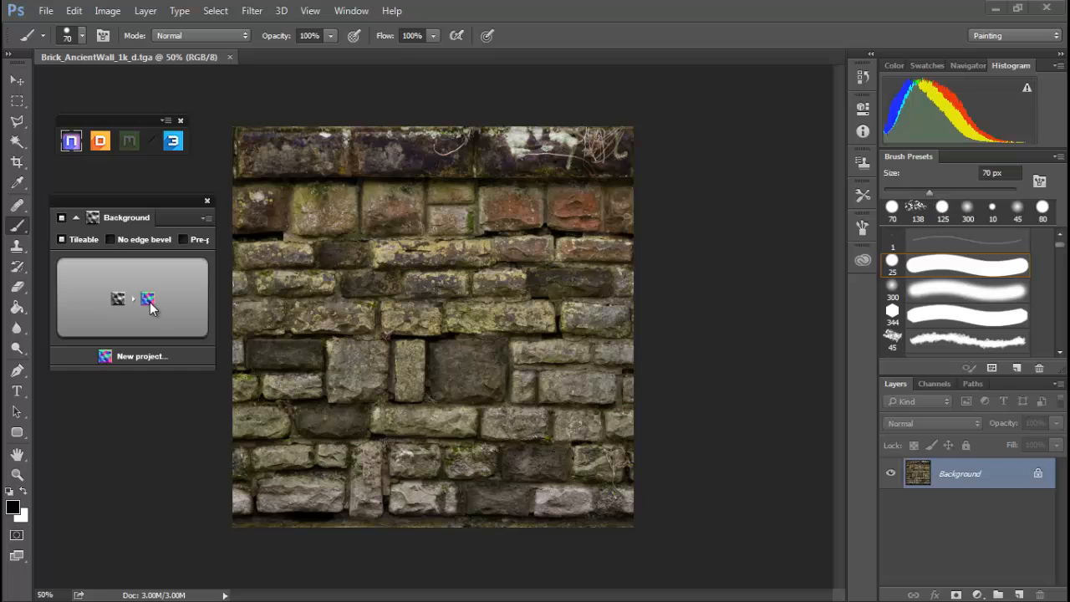
click(149, 300)
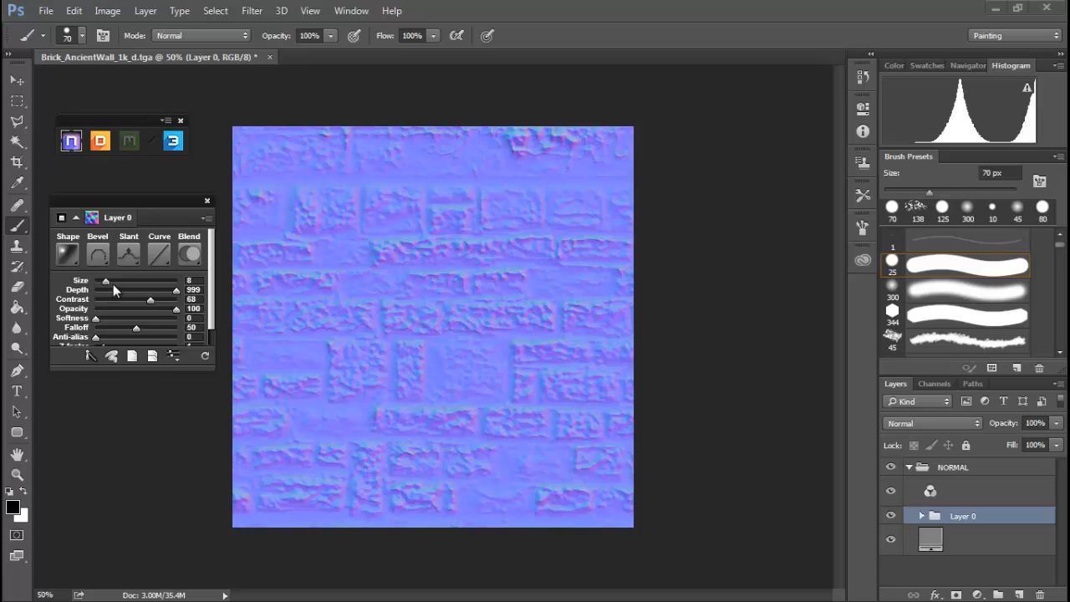
Step: Set the brick normal map's Size to 12 and enlarge the NDO panel to show all its sliders
drag(106, 281, 109, 283)
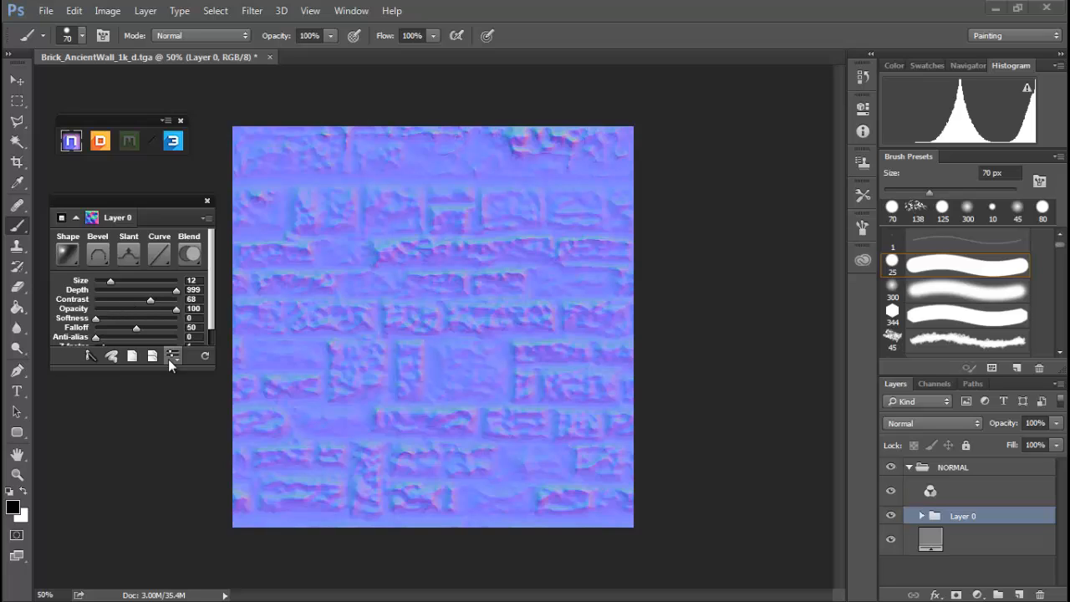
drag(174, 369, 172, 427)
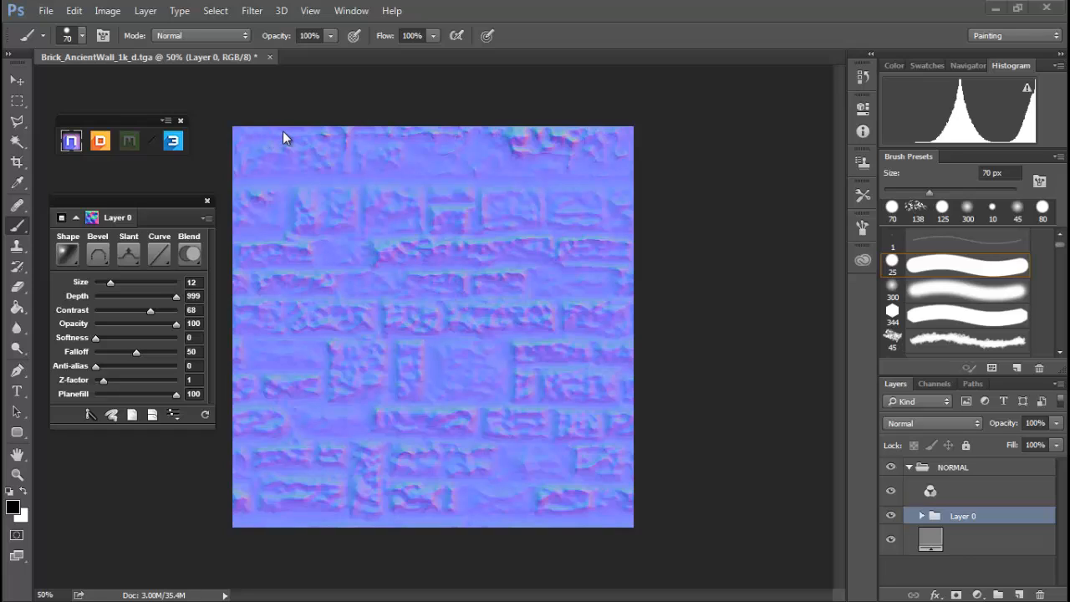
Step: Close the brick texture without saving and open Upper_GDNormalsMap.png
click(269, 56)
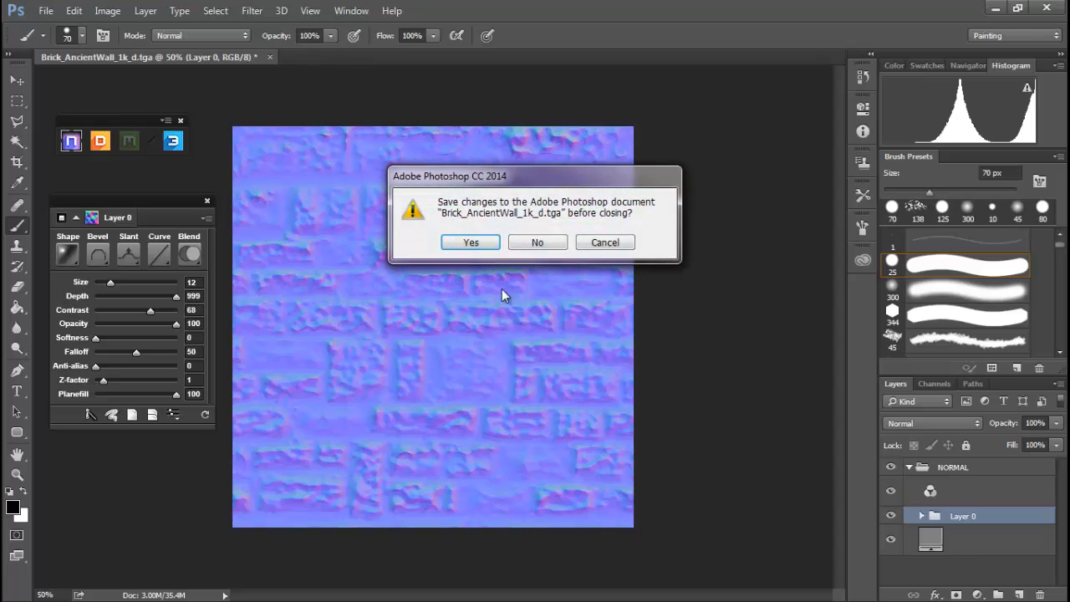
click(537, 242)
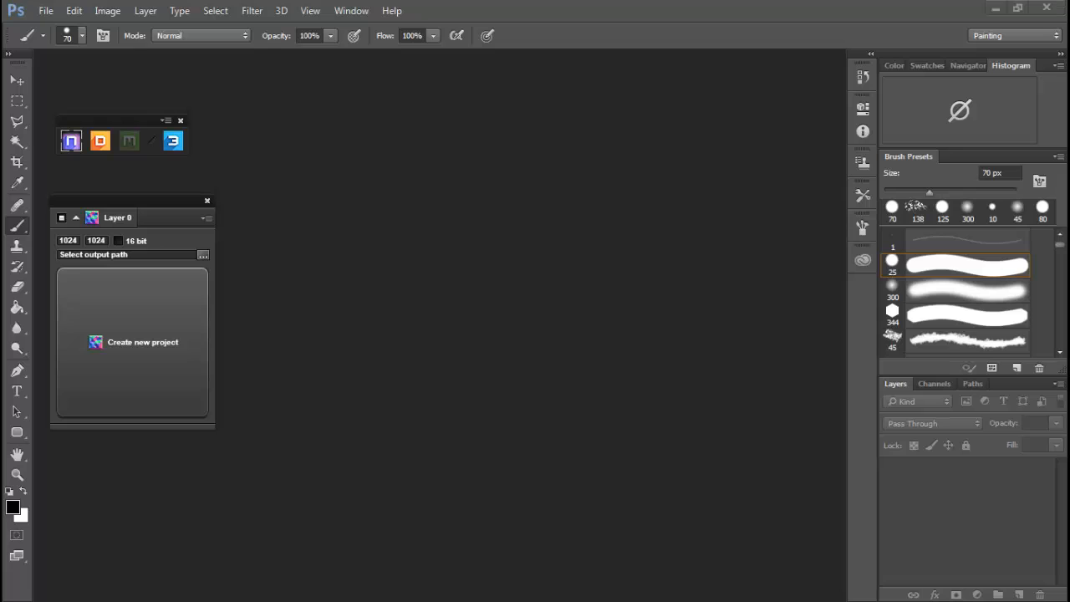
drag(368, 401, 452, 342)
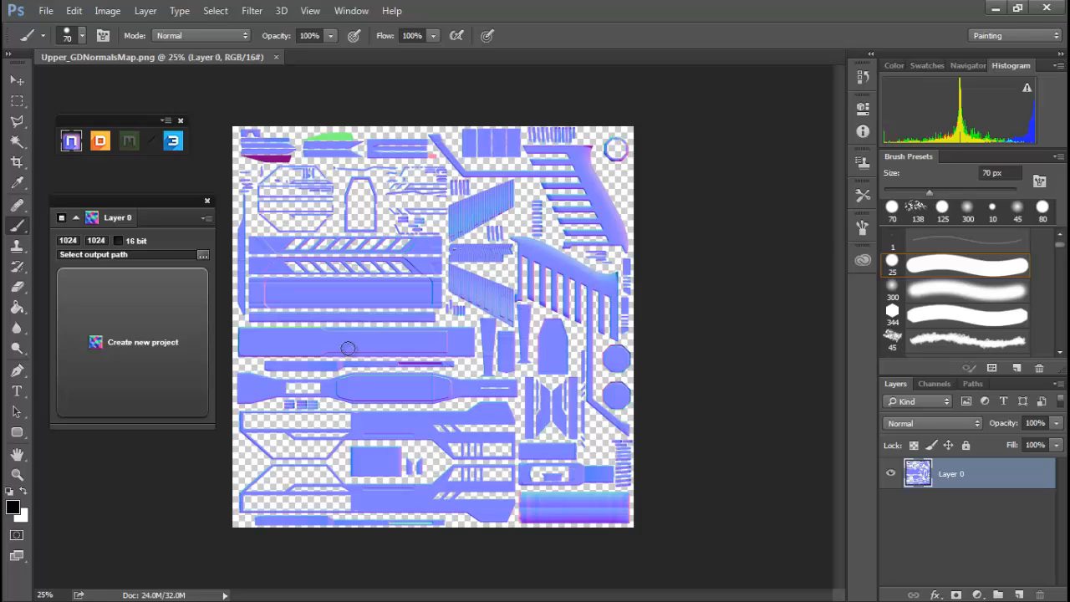
Step: Bring the baked normal map into an NDO project with the Normal to nDo2 mix option
click(207, 221)
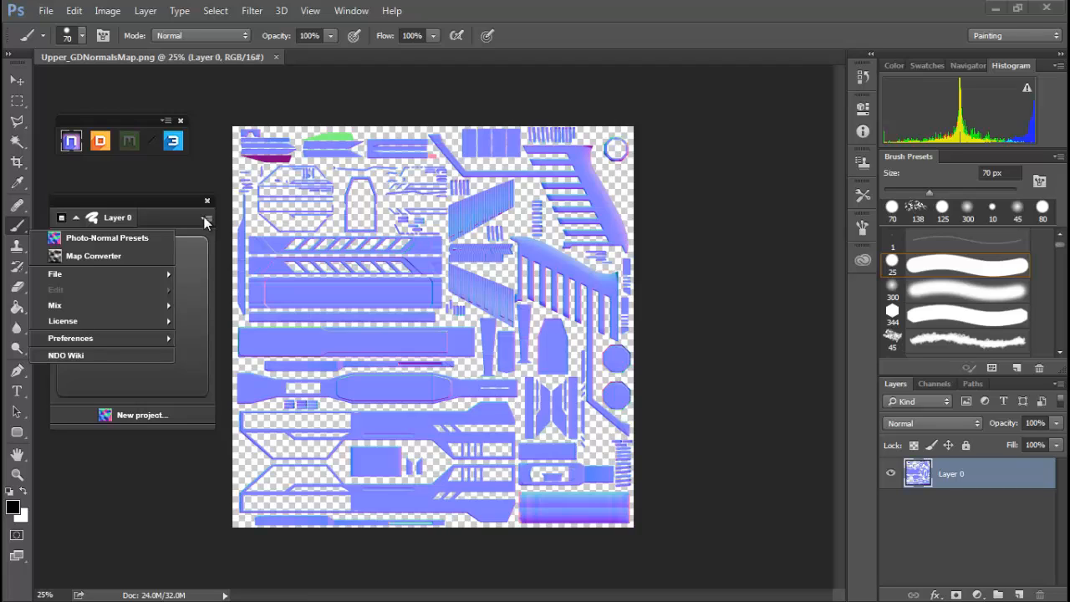
mouse_move(117, 274)
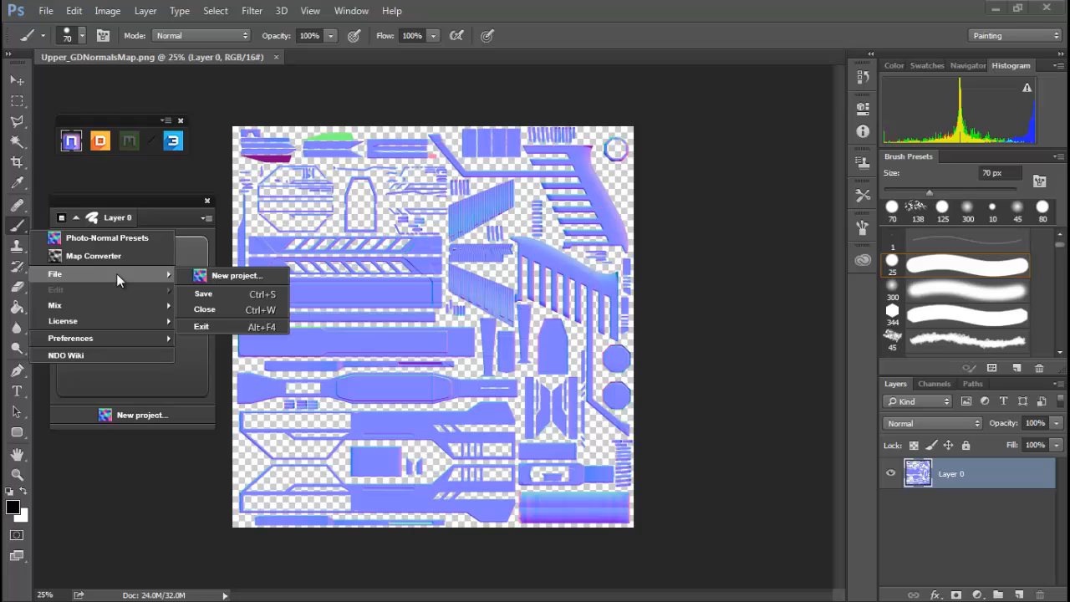
mouse_move(117, 304)
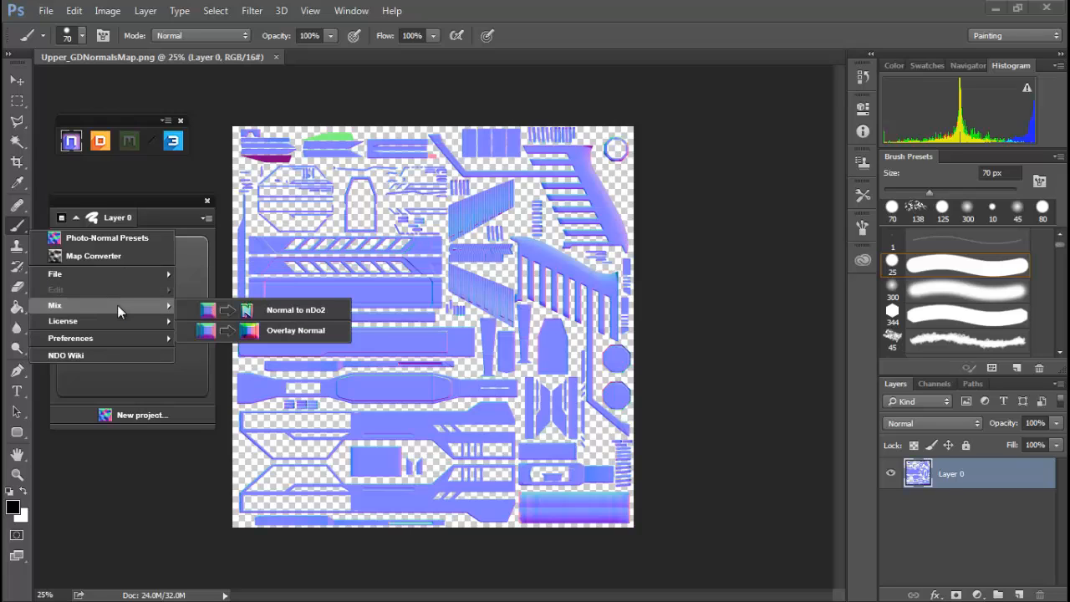
click(297, 312)
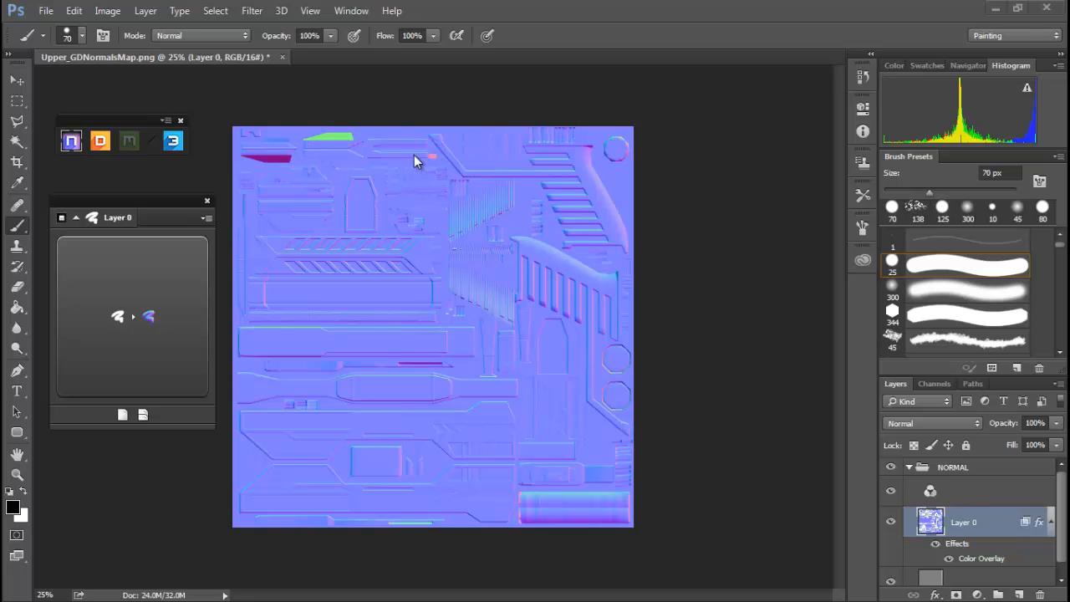
Step: Convert Layer 0 of the baked map to an NDO normal layer and close the document without saving
click(149, 318)
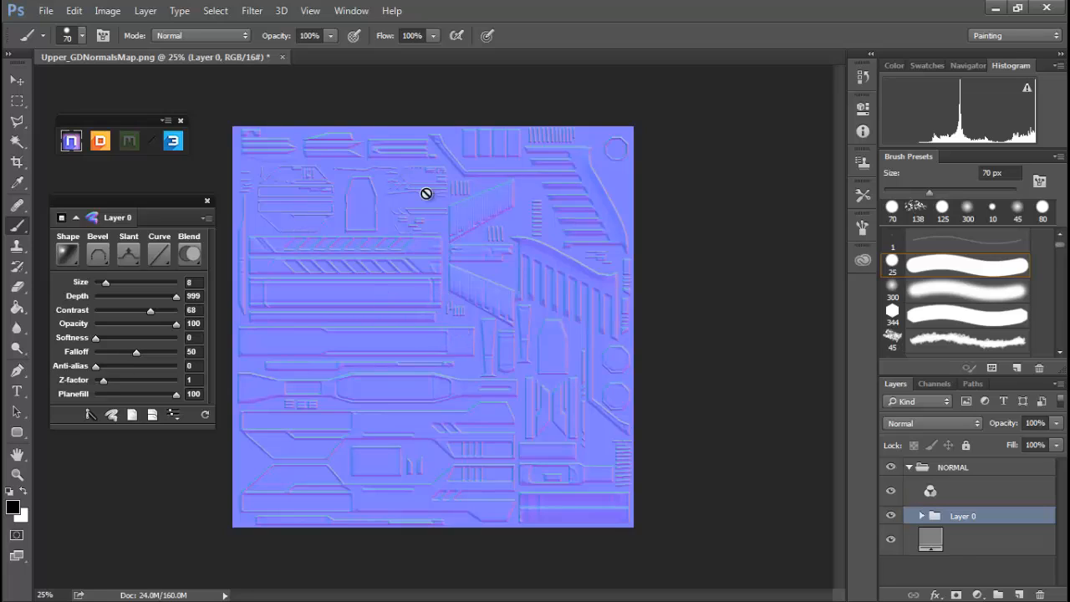
click(282, 56)
click(537, 242)
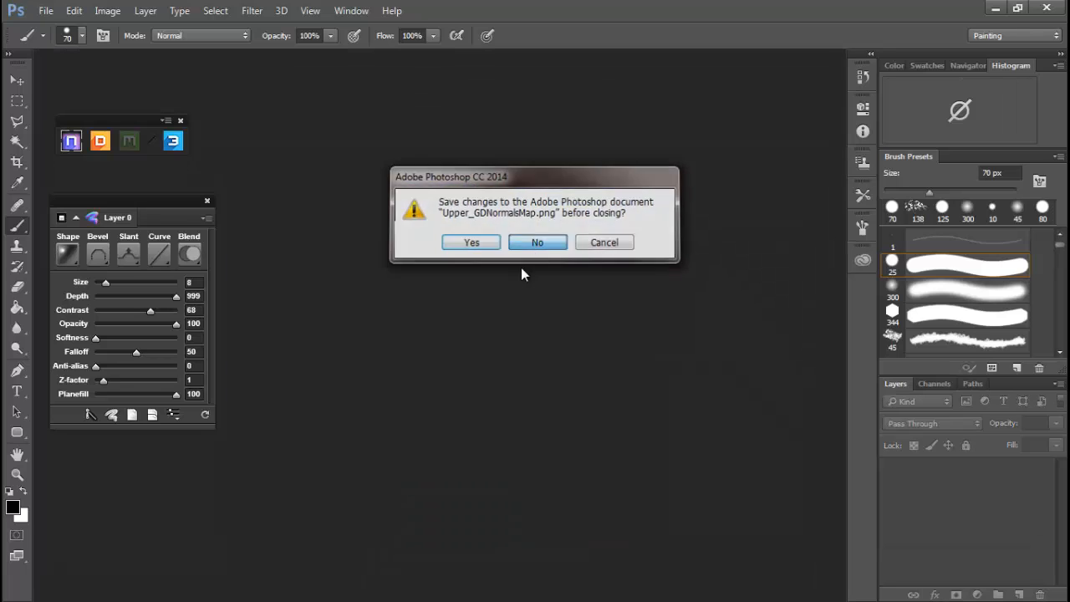
Step: Create a fresh blank document and start converting its Layer 1 to a normal map with NDO
click(47, 10)
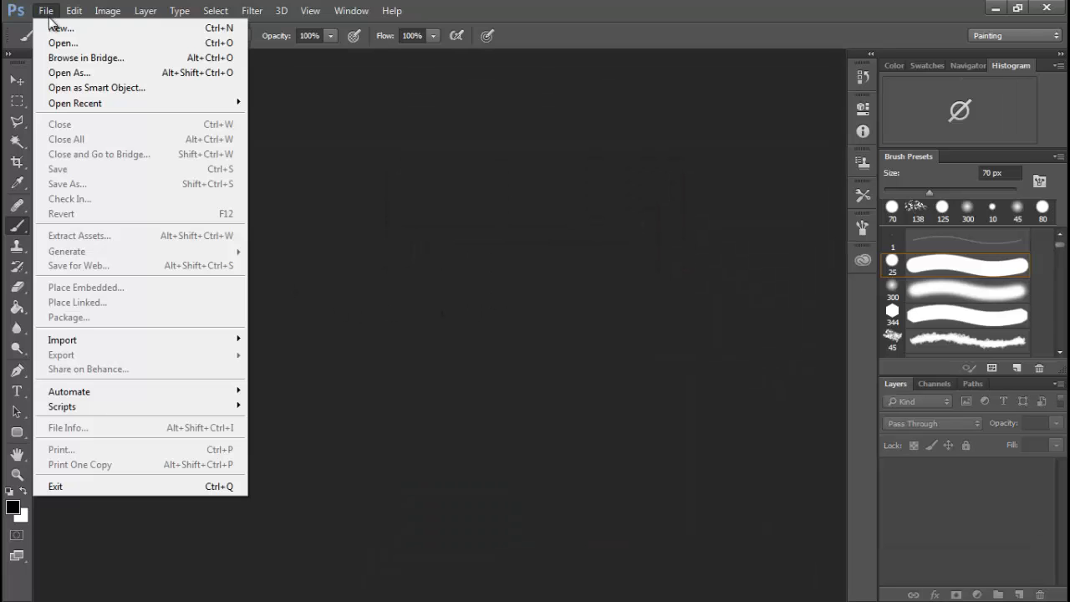
click(57, 30)
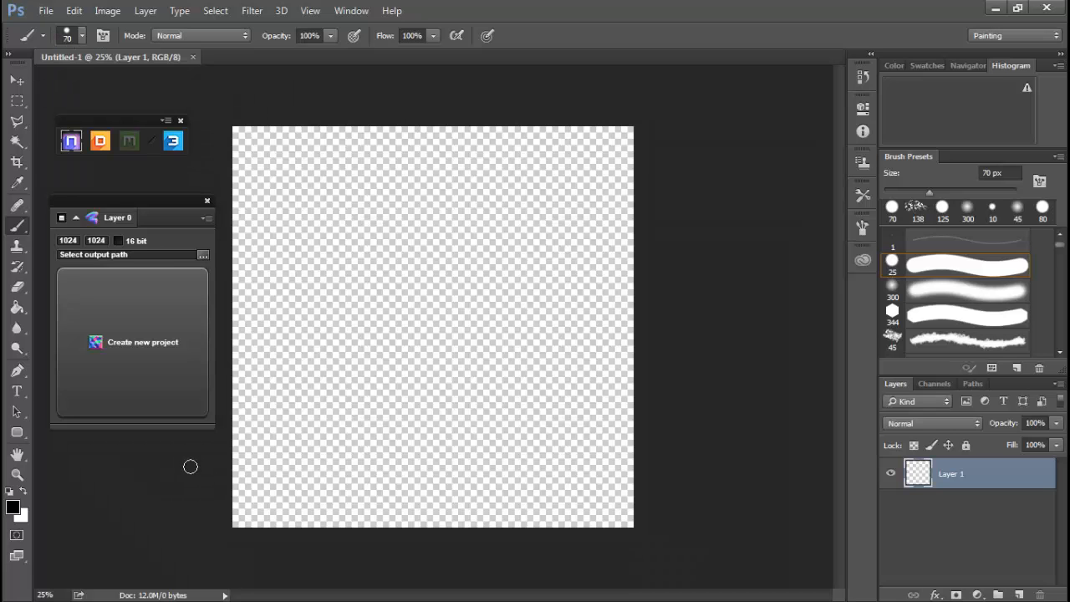
click(151, 347)
click(149, 421)
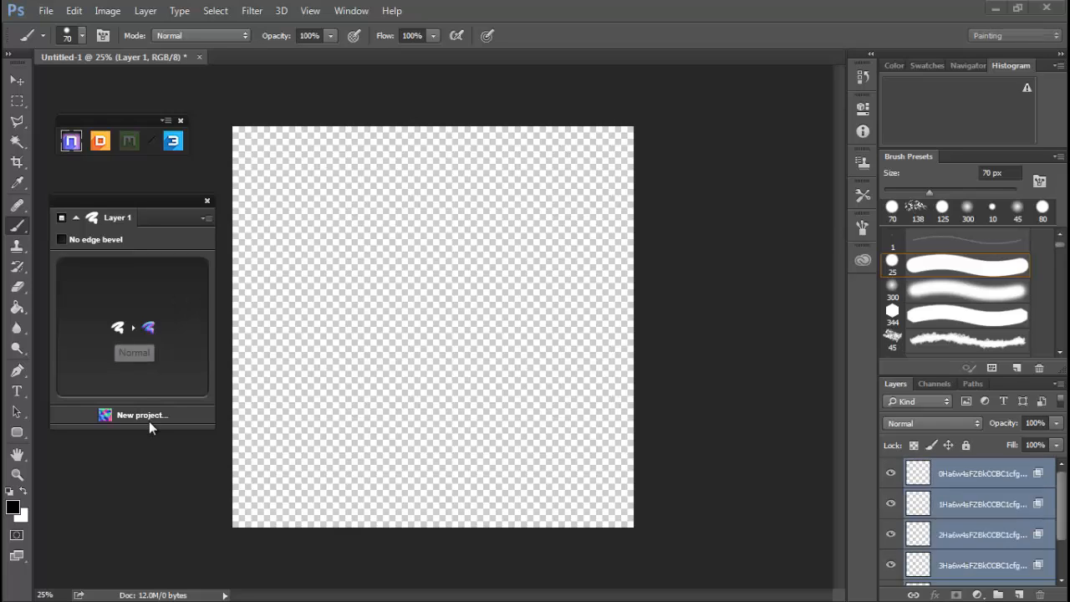